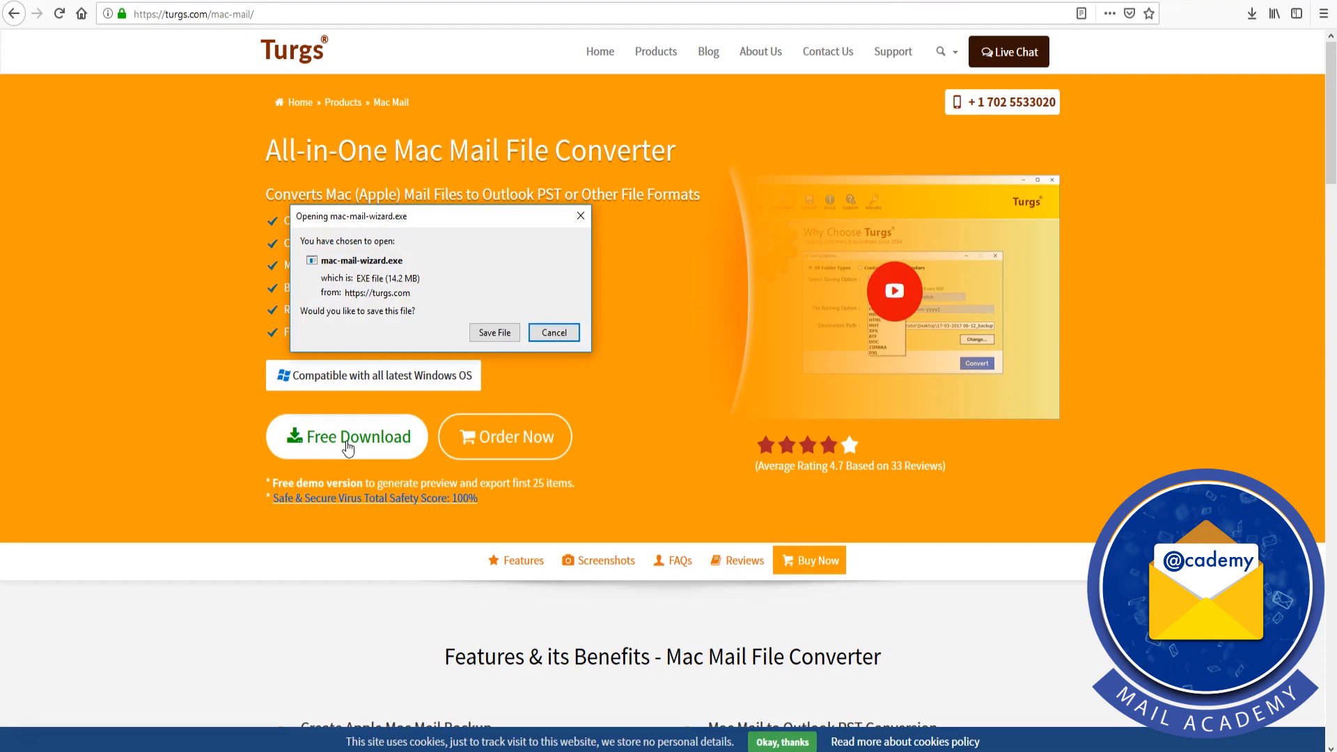
Save the mac-mail-wizard.exe download and run it from the browser's downloads list
{"action": "left_click", "coordinate": [494, 333]}
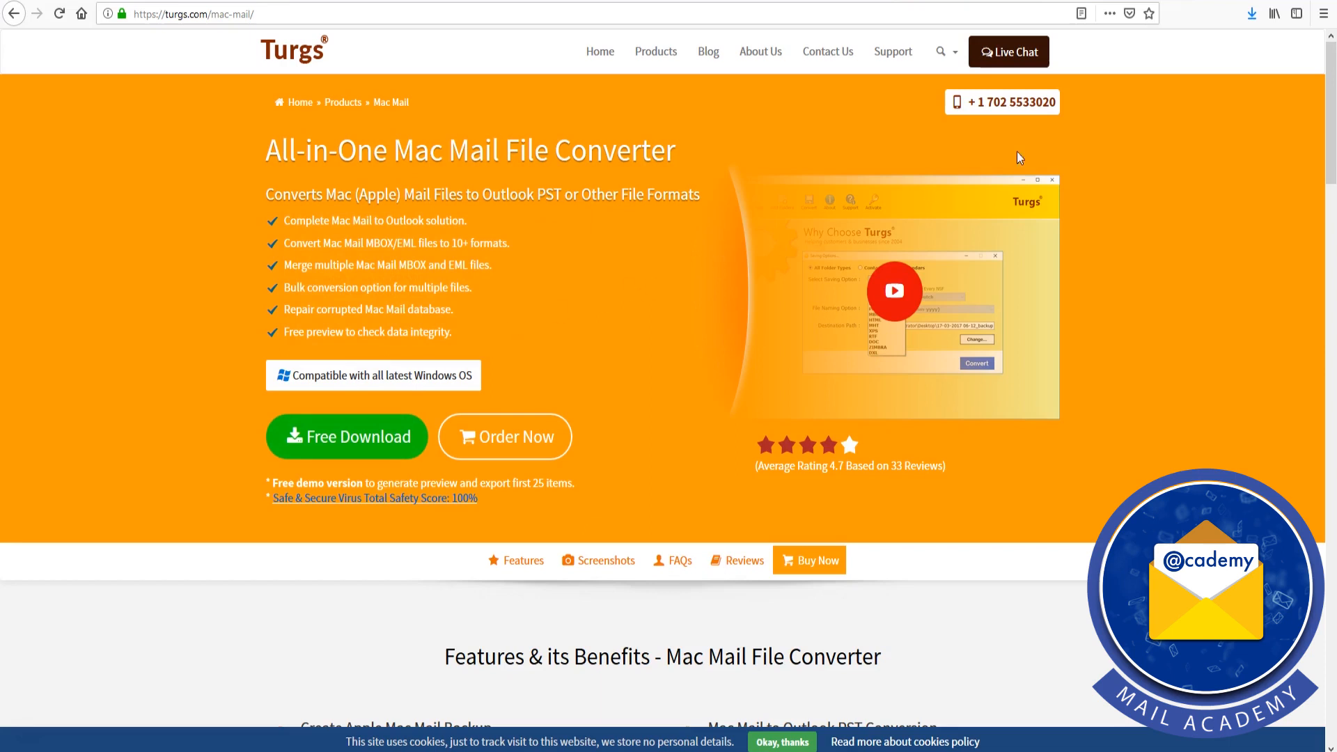
{"action": "left_click", "coordinate": [1251, 15]}
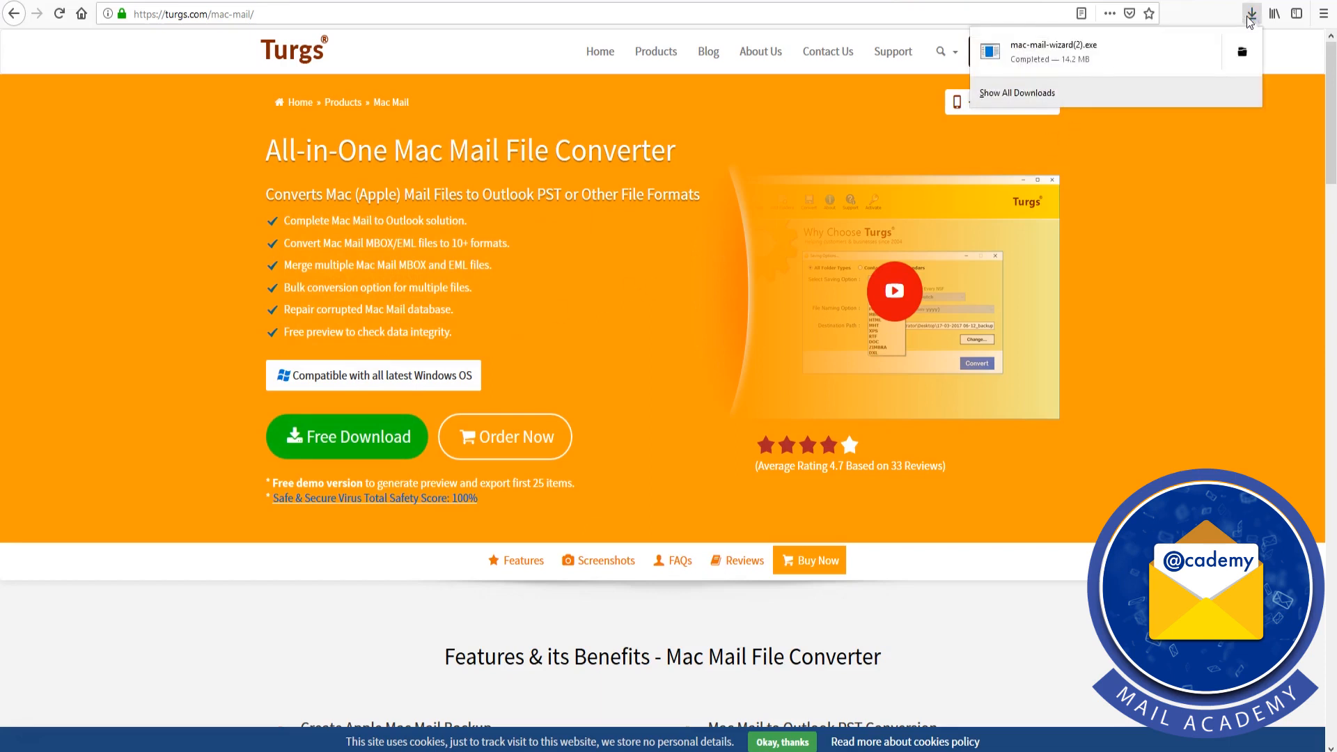
{"action": "left_click", "coordinate": [1098, 58]}
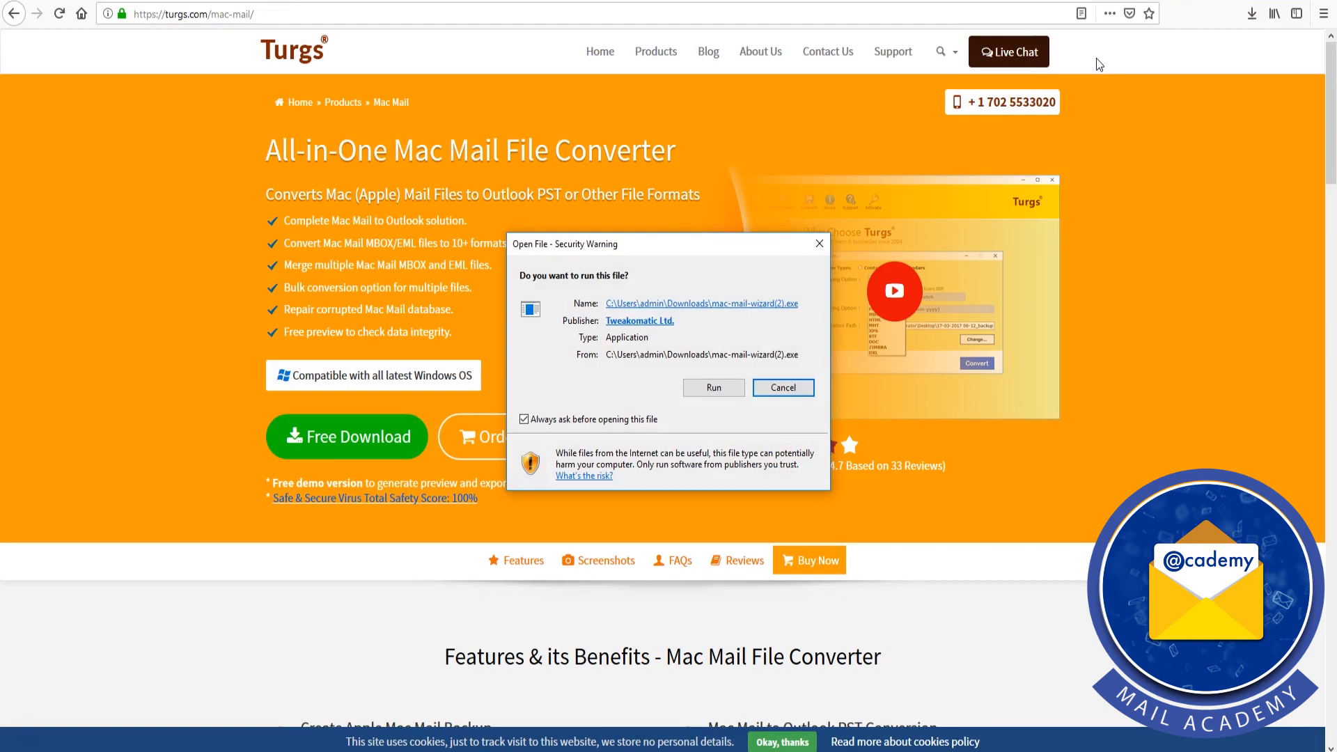
{"action": "left_click", "coordinate": [730, 392]}
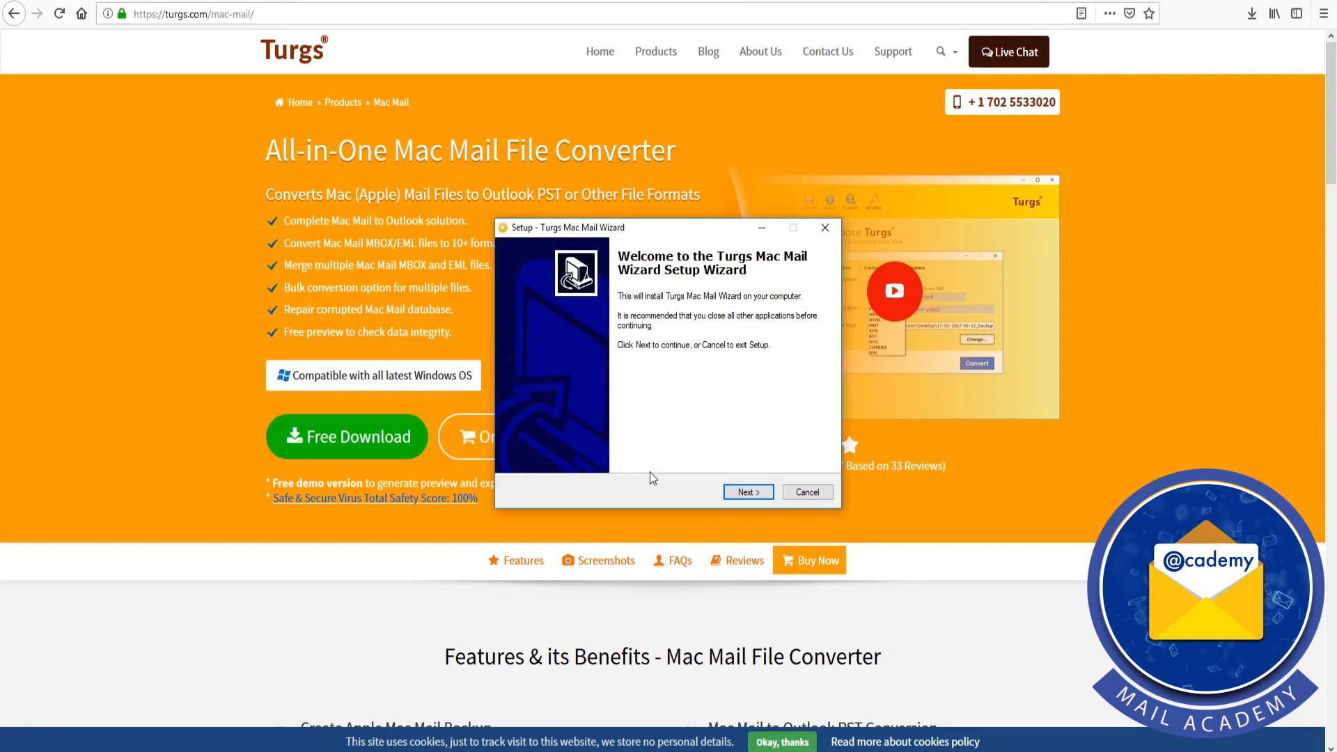
Install Turgs Mac Mail Wizard, accepting the license agreement, and finish setup with the wizard launching
{"action": "left_click", "coordinate": [760, 491]}
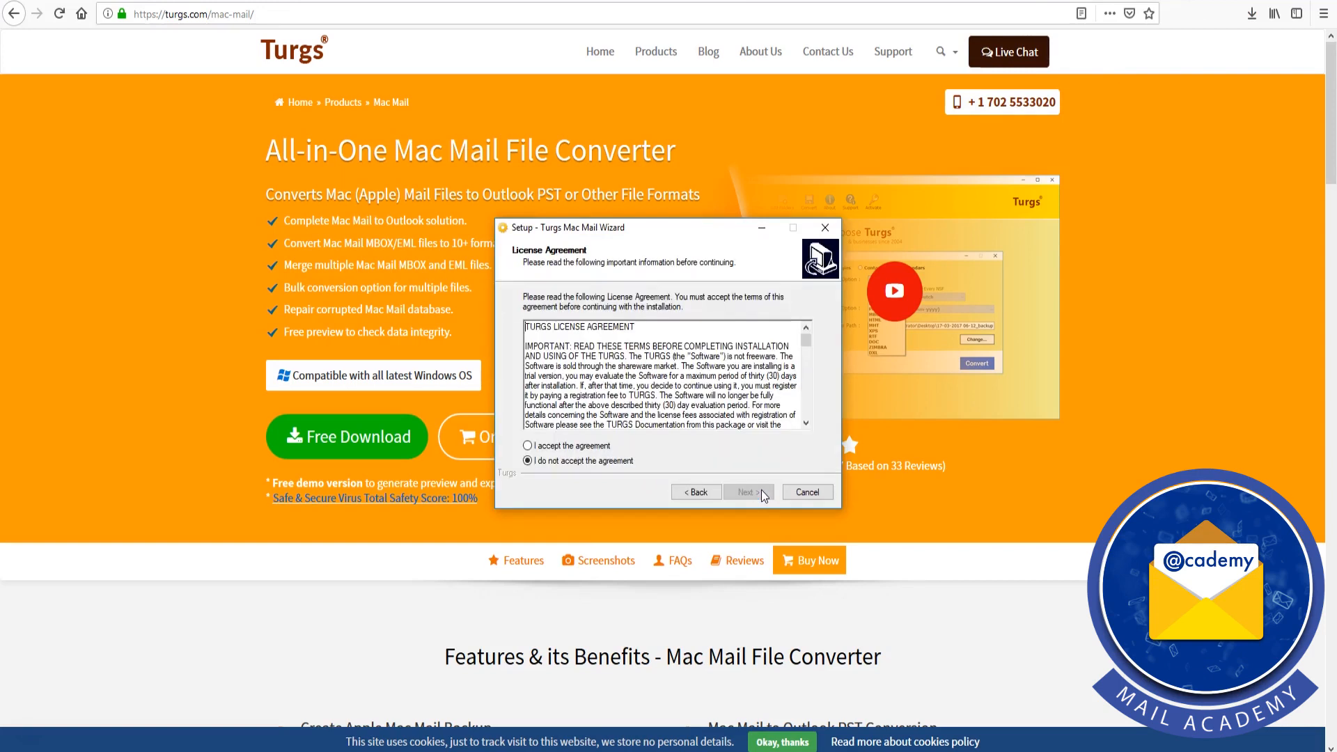
{"action": "left_click", "coordinate": [528, 446]}
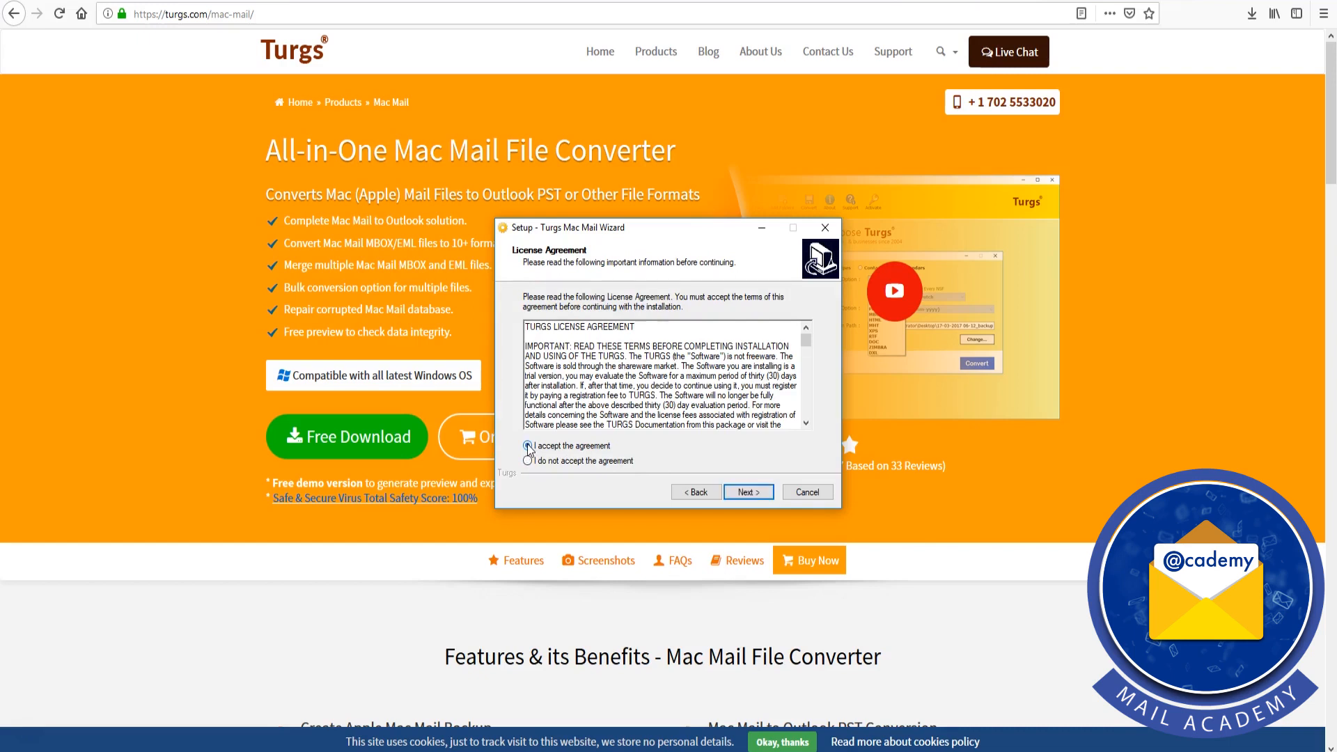
{"action": "left_click", "coordinate": [766, 497]}
{"action": "left_click", "coordinate": [766, 497]}
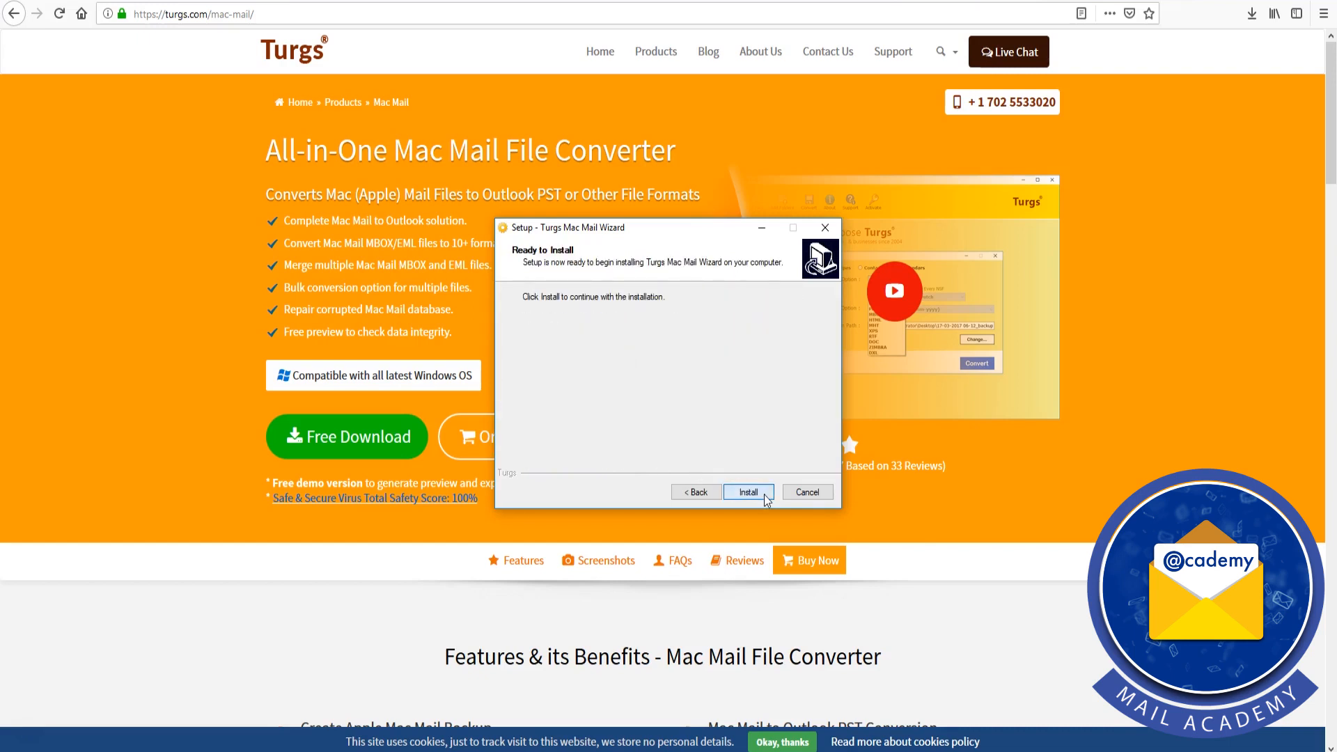
{"action": "left_click", "coordinate": [764, 496]}
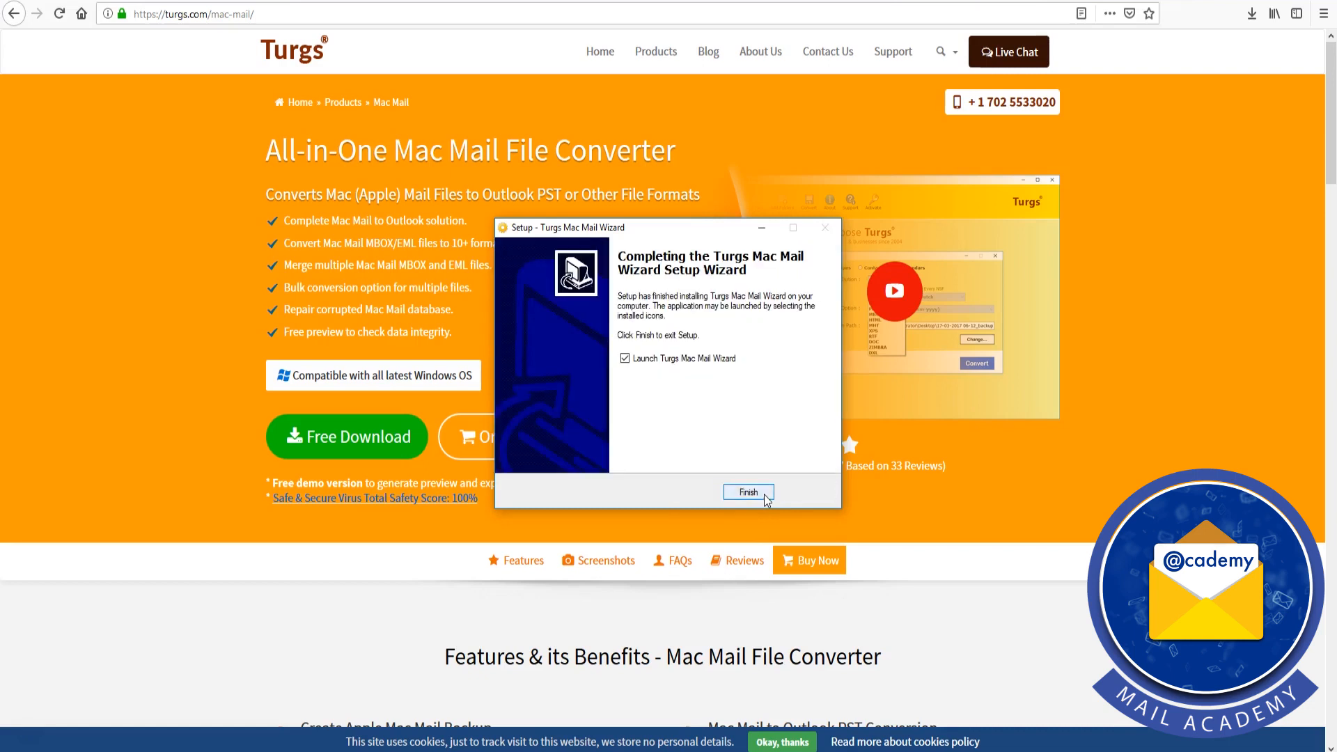
{"action": "left_click", "coordinate": [765, 496]}
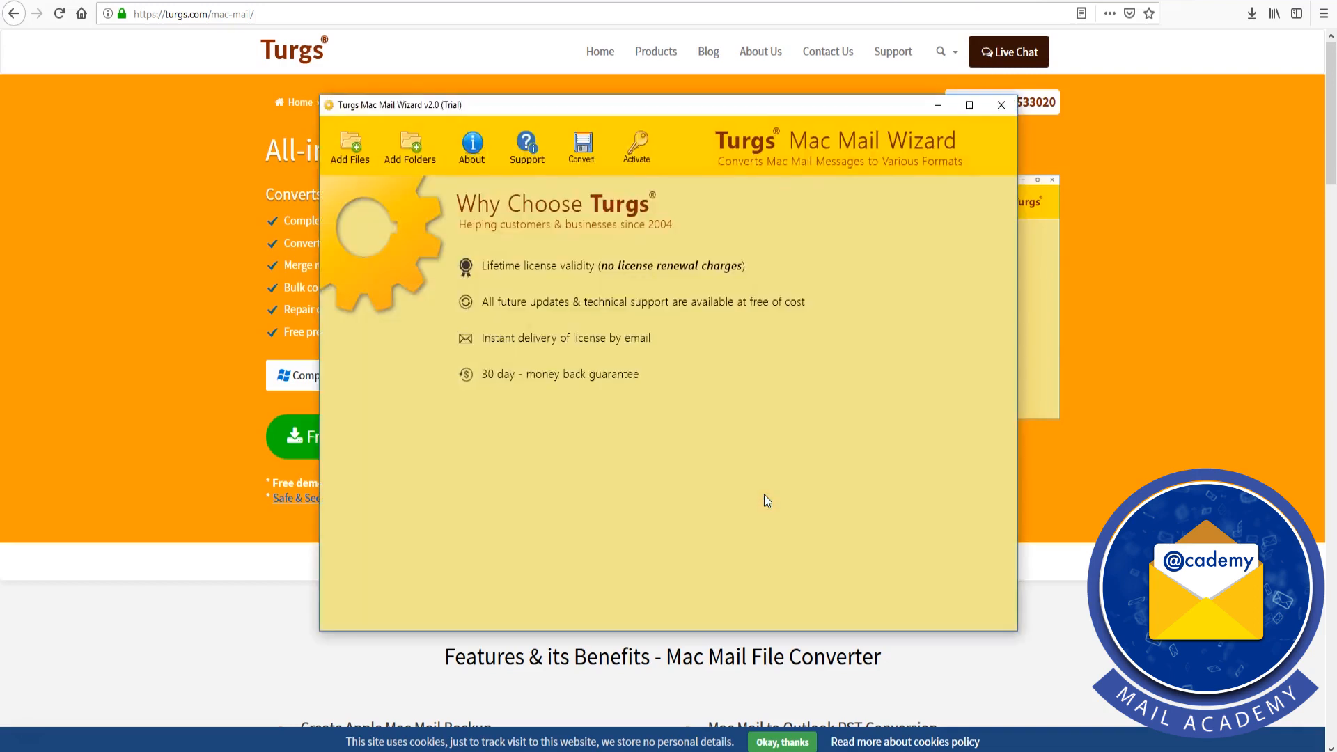
Add the Apple mail folder from the Desktop as the source folder of Mac Mail files
{"action": "left_click", "coordinate": [413, 160]}
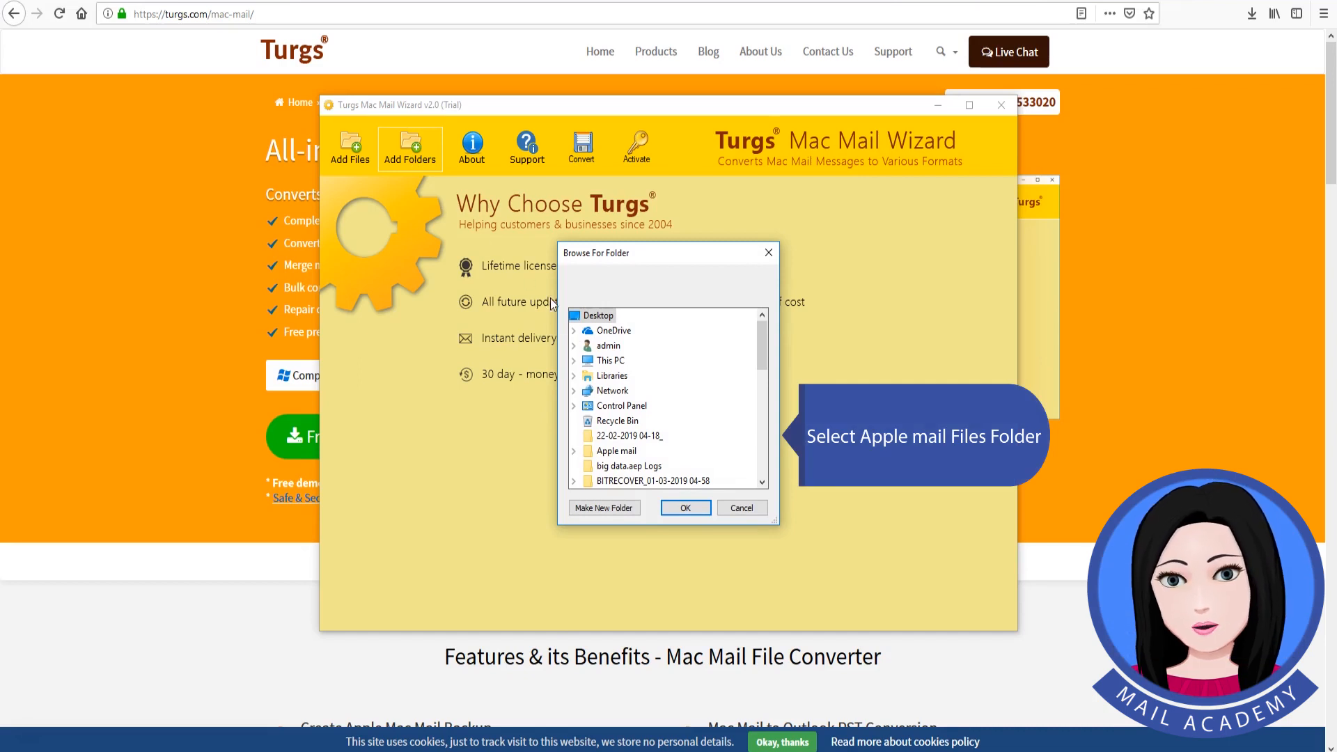
{"action": "left_click", "coordinate": [629, 454]}
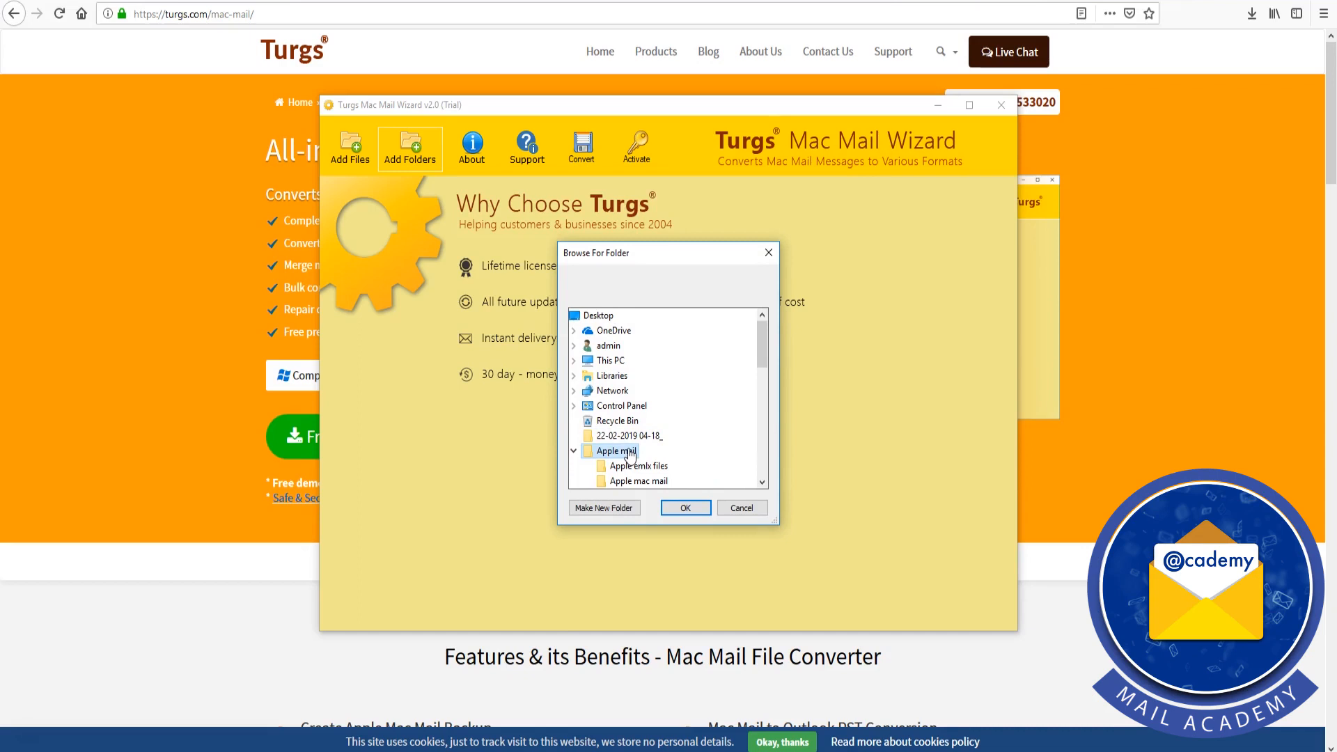
{"action": "left_click", "coordinate": [686, 508]}
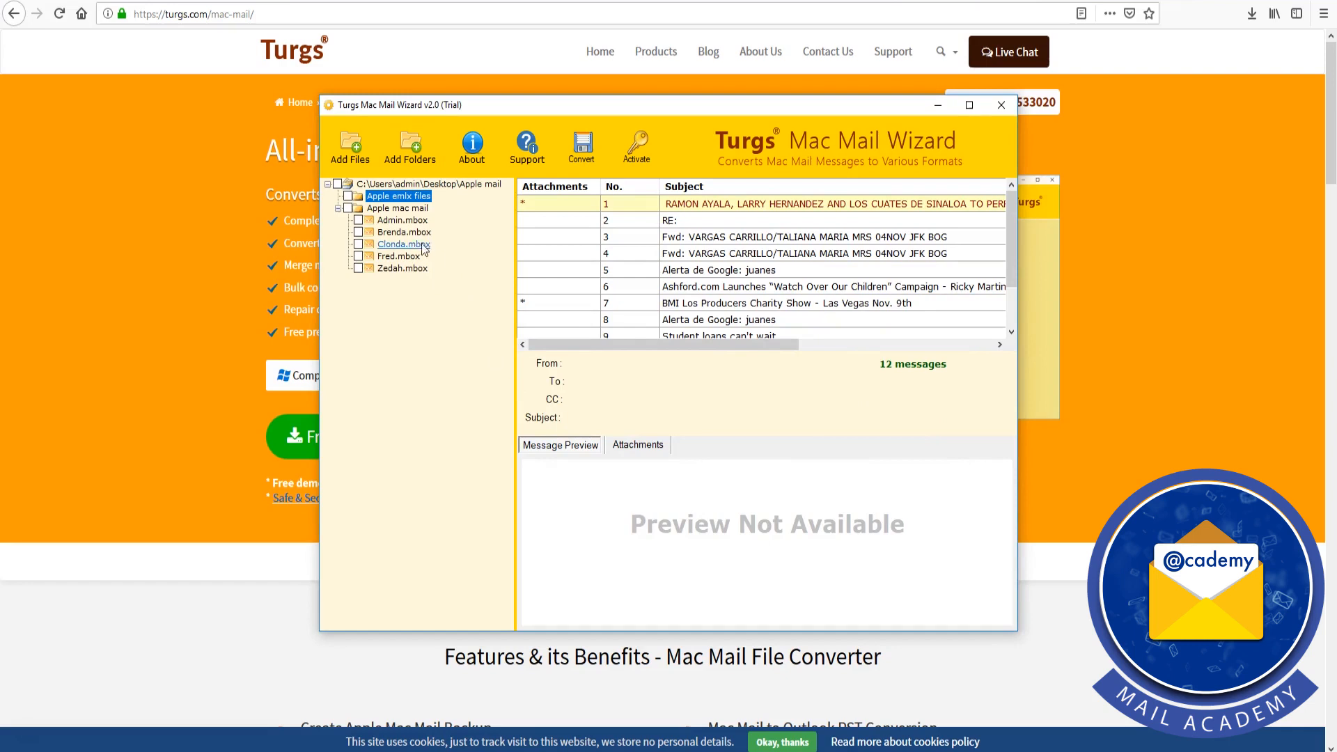
Check all the loaded mail folders and convert them to PST at the default destination path, dismissing the completion messages
{"action": "left_click", "coordinate": [337, 184]}
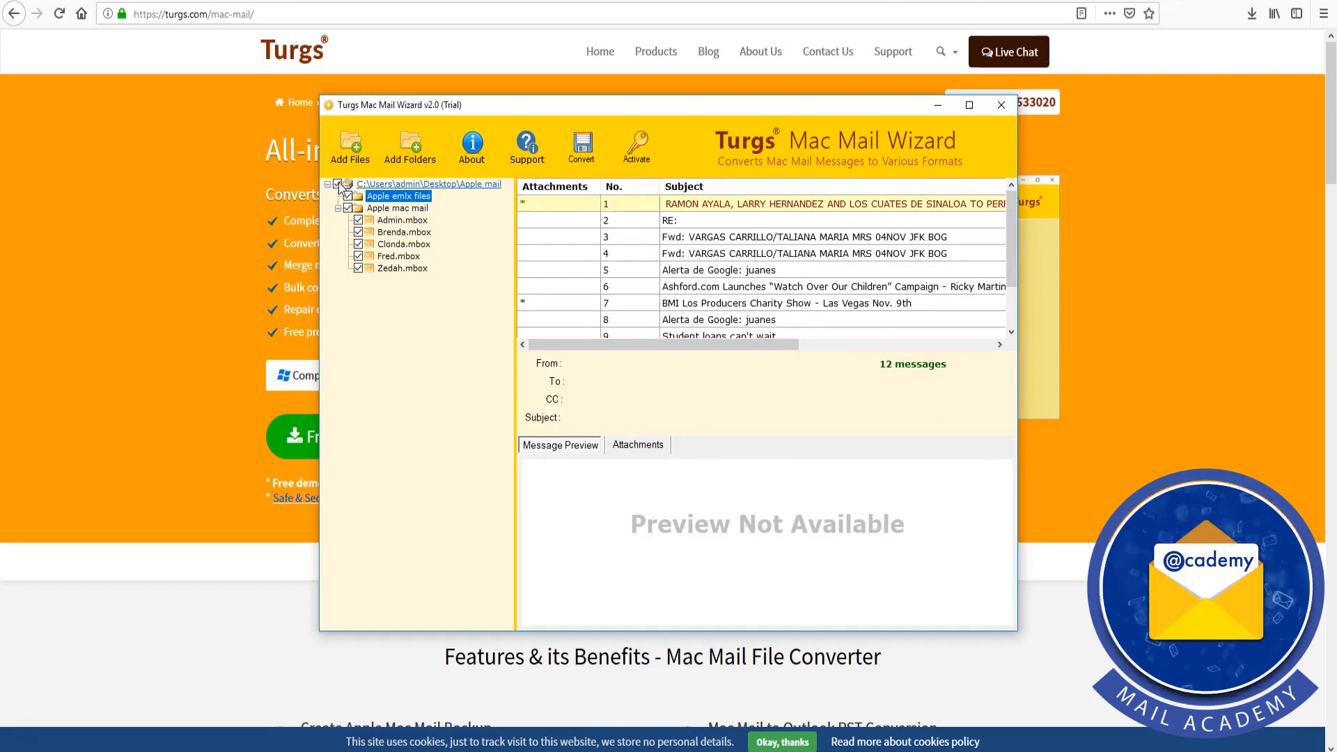
{"action": "left_click", "coordinate": [593, 161]}
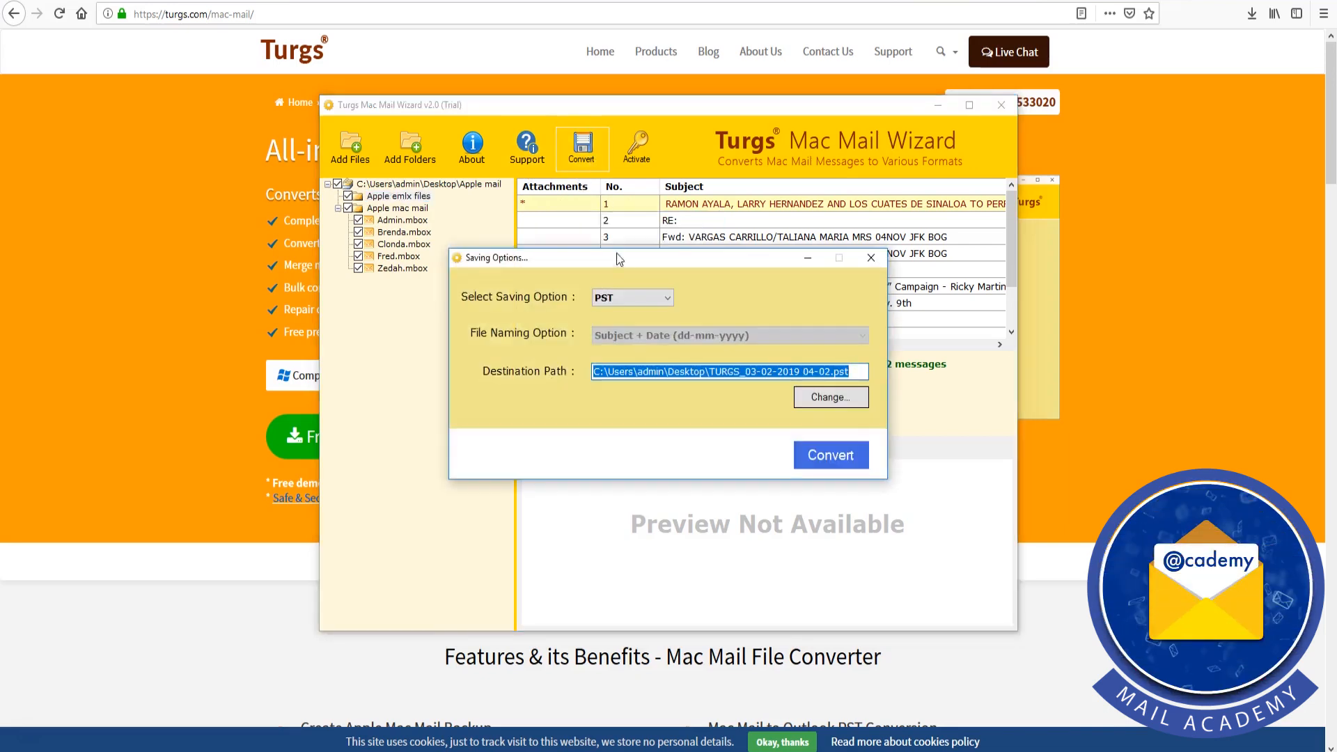
{"action": "left_click", "coordinate": [666, 299]}
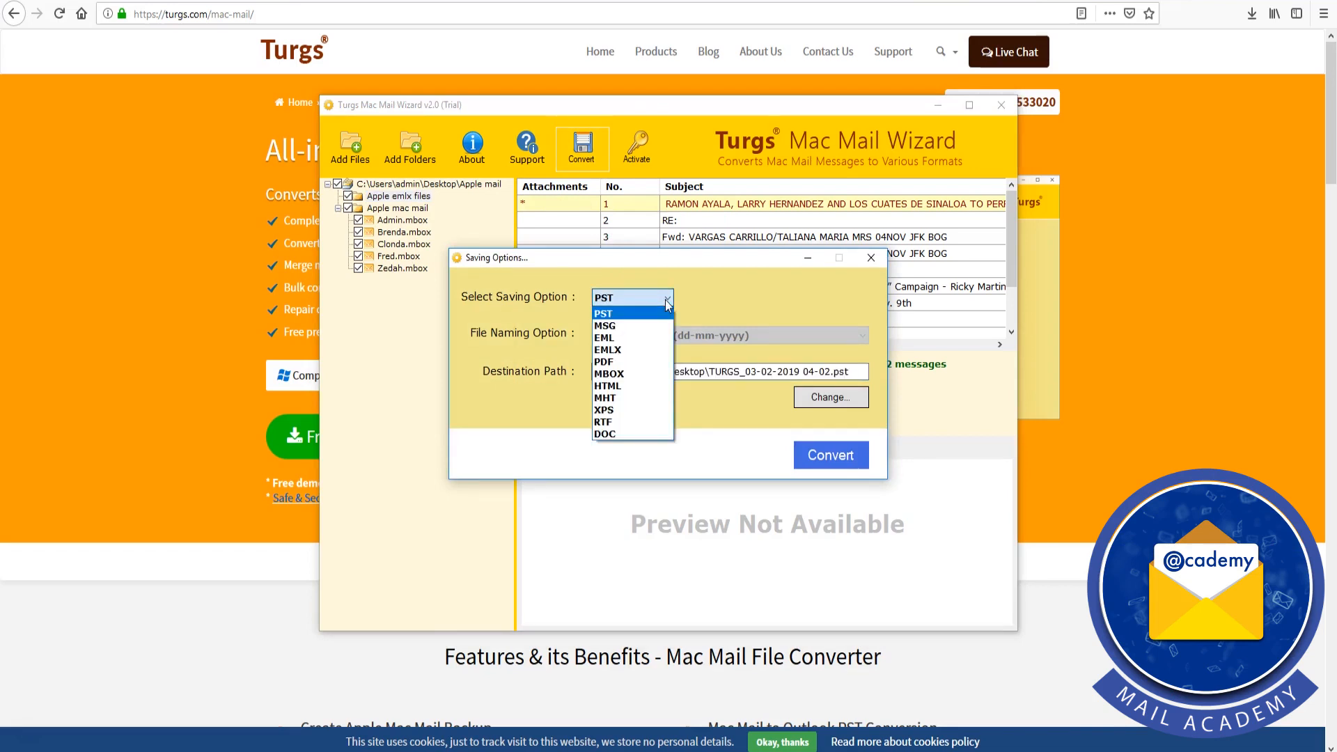
{"action": "left_click", "coordinate": [649, 313]}
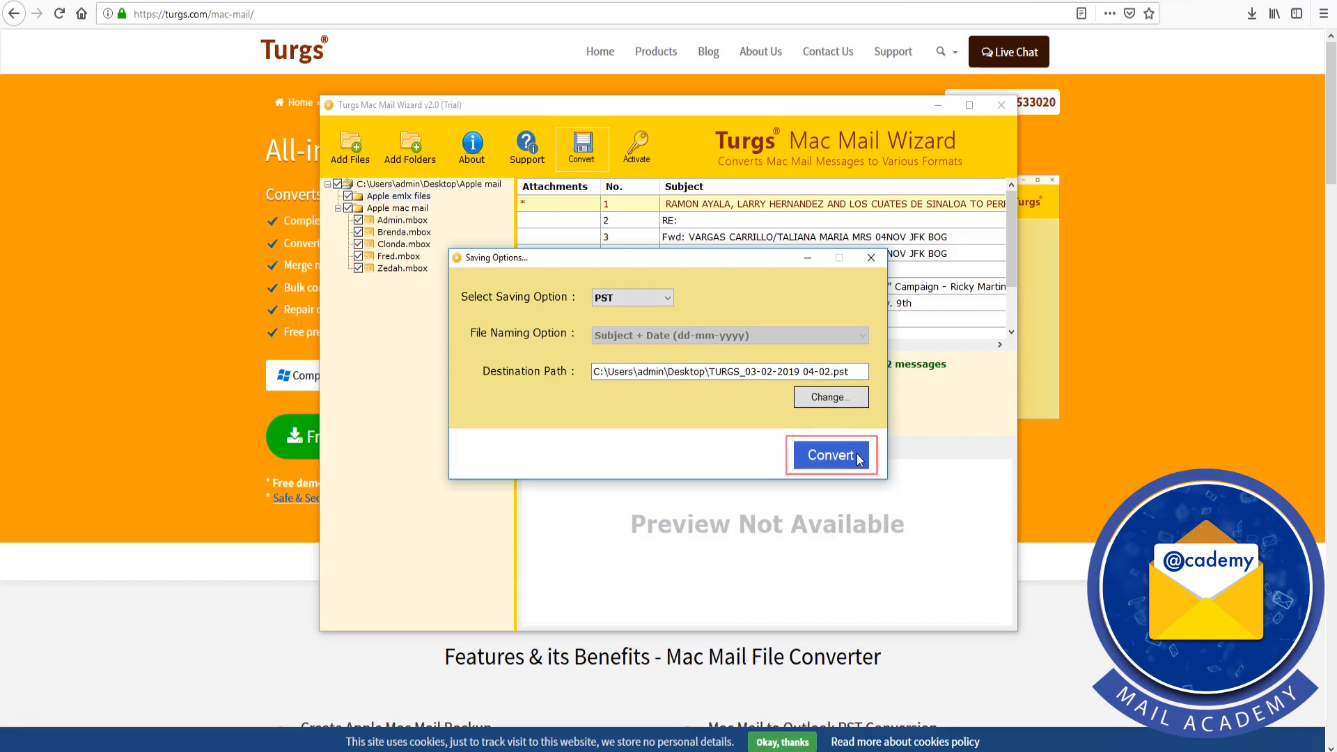
{"action": "left_click", "coordinate": [831, 456]}
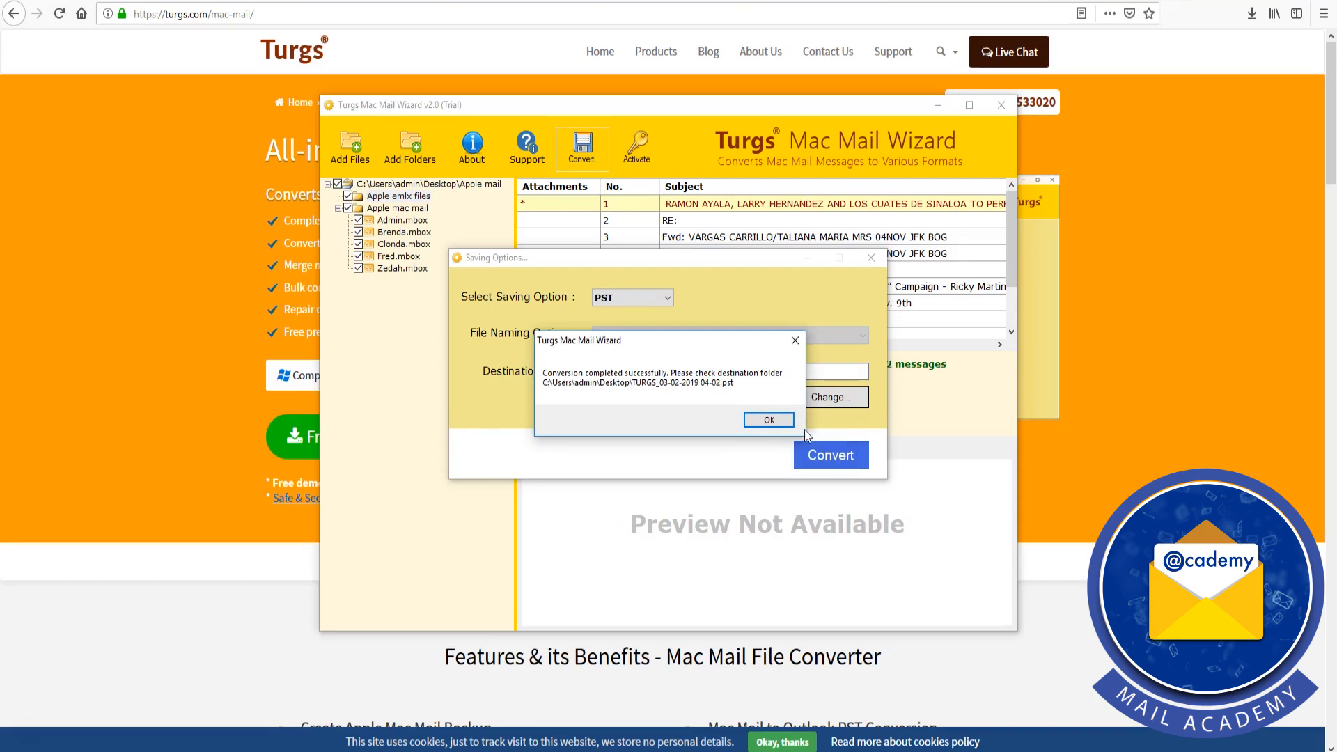
{"action": "left_click", "coordinate": [770, 420]}
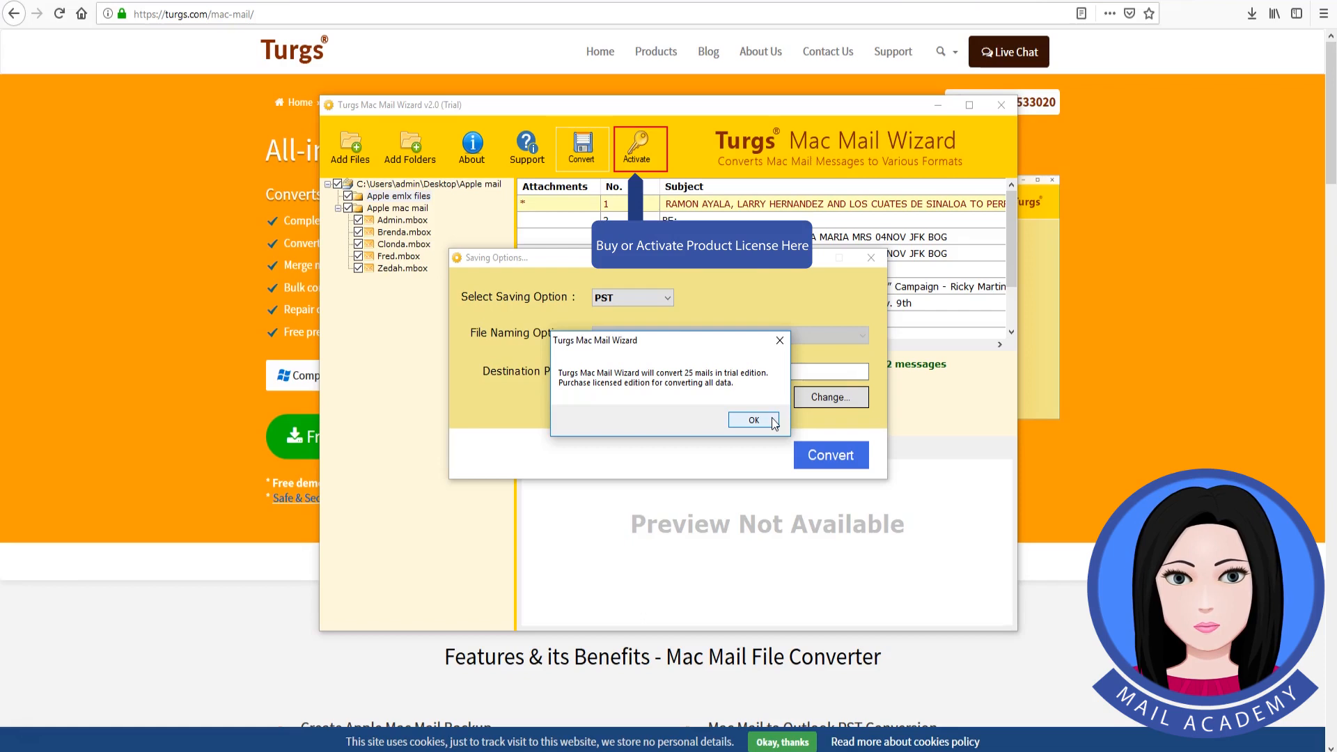
{"action": "left_click", "coordinate": [753, 420]}
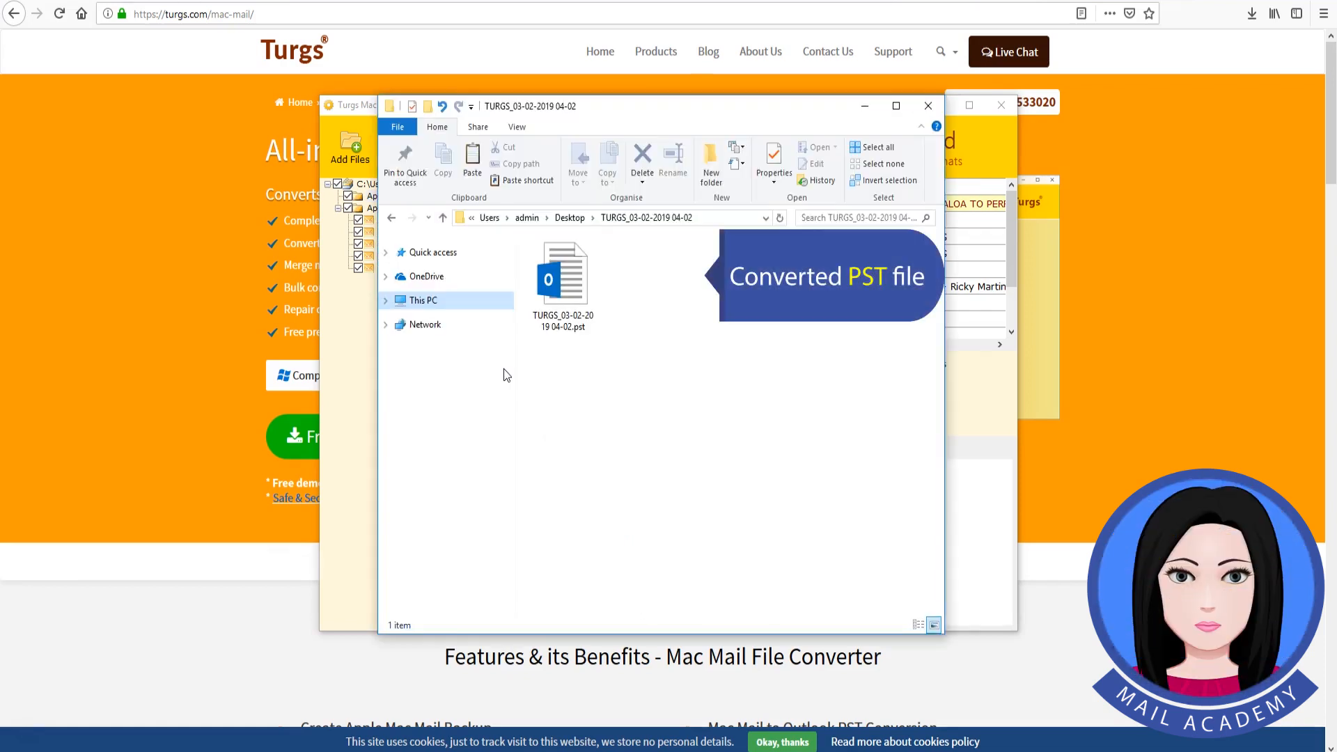
{"action": "left_click", "coordinate": [572, 291]}
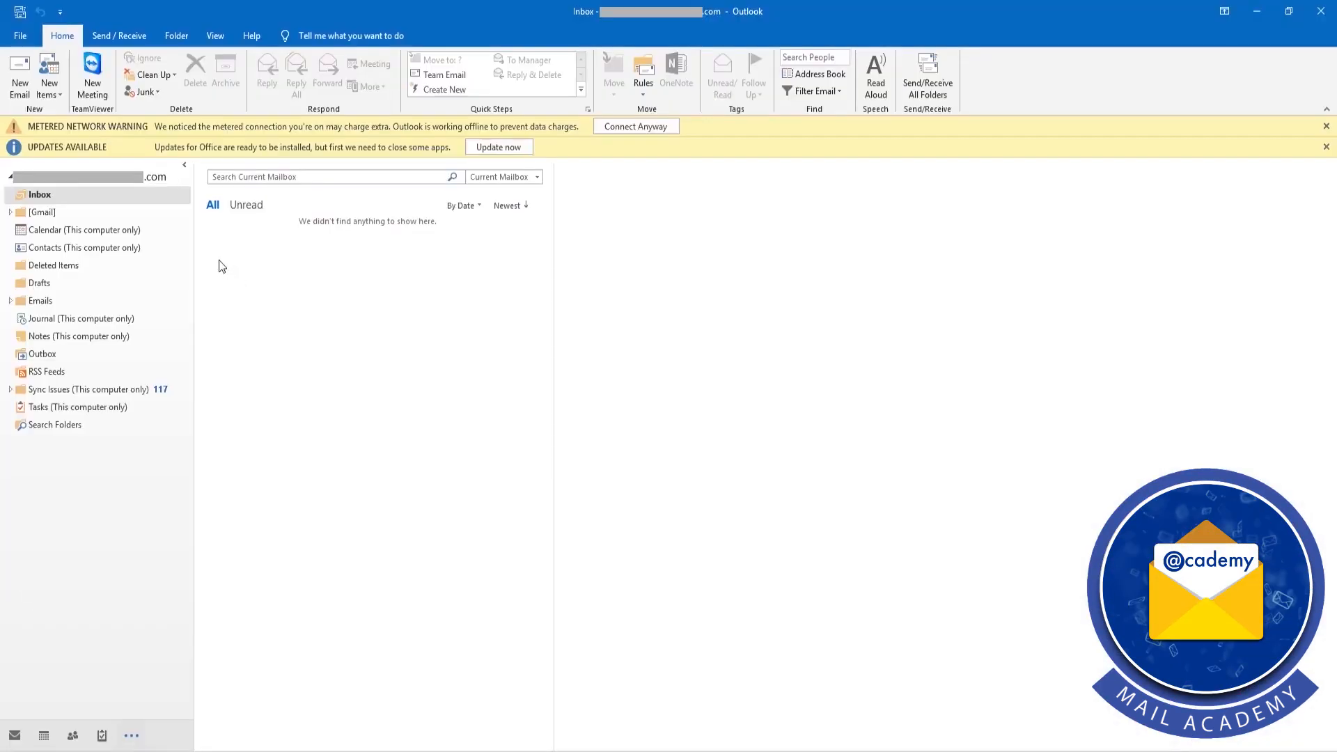
{"action": "left_click", "coordinate": [33, 41]}
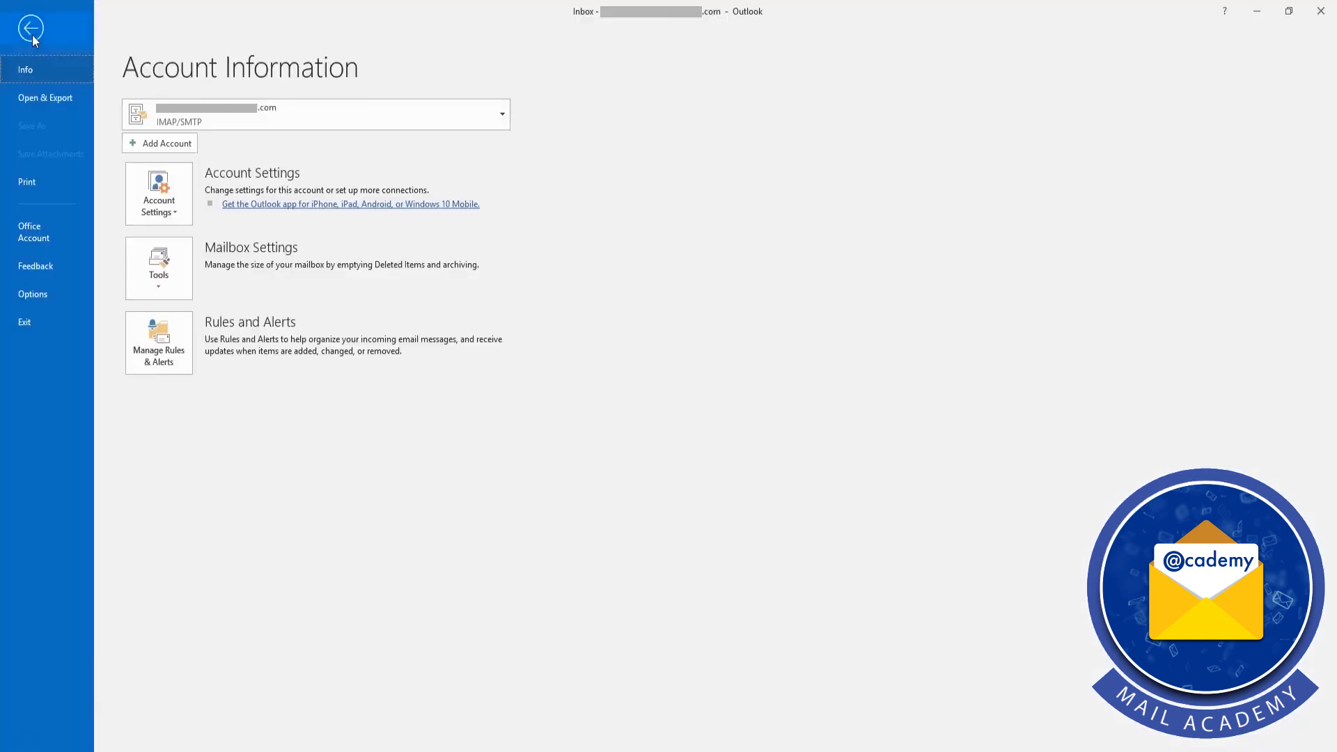
{"action": "left_click", "coordinate": [39, 101]}
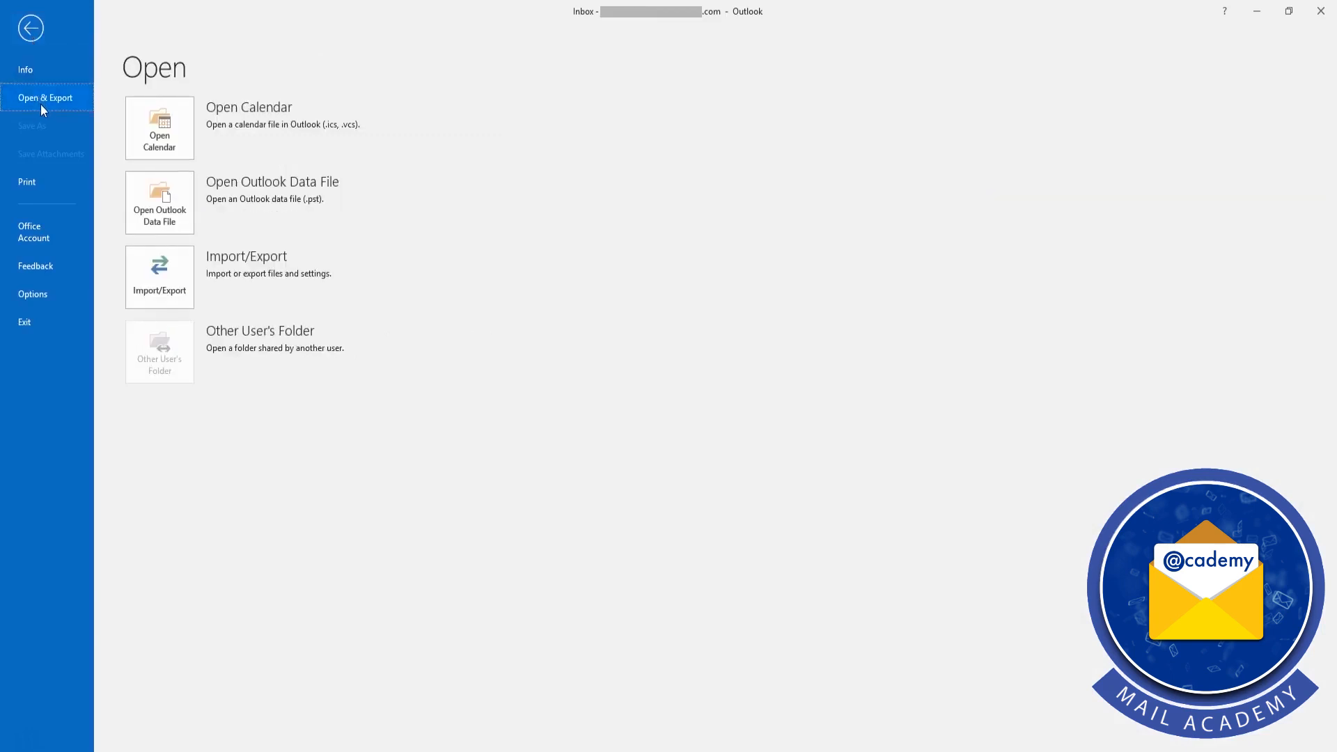
{"action": "left_click", "coordinate": [162, 207]}
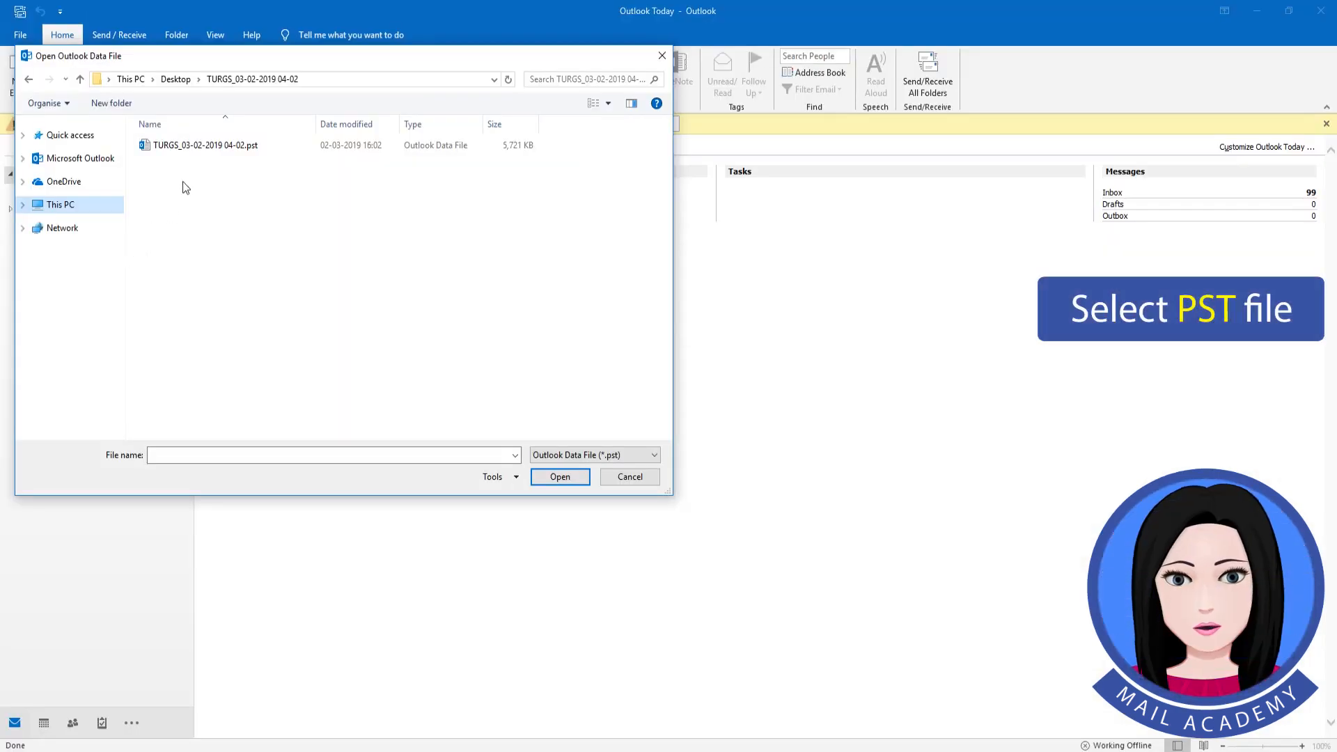
{"action": "left_click", "coordinate": [197, 146]}
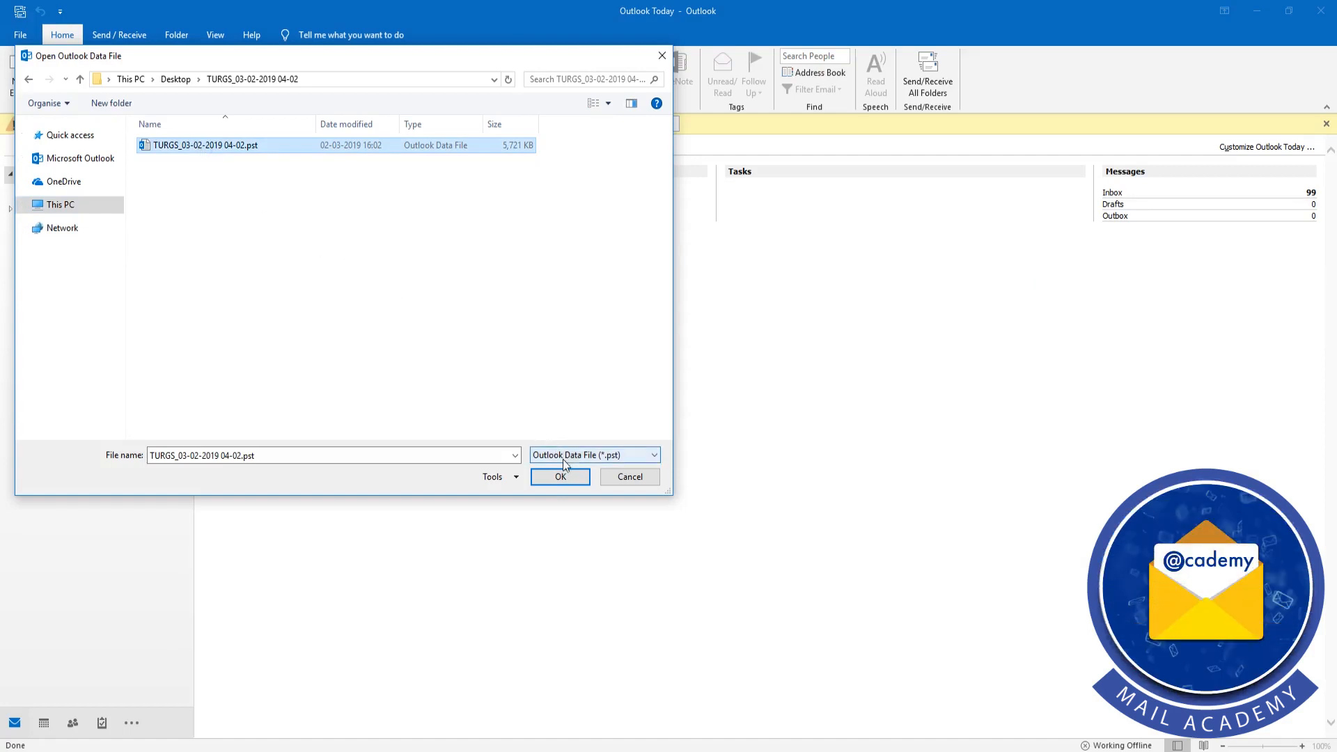
{"action": "left_click", "coordinate": [578, 478]}
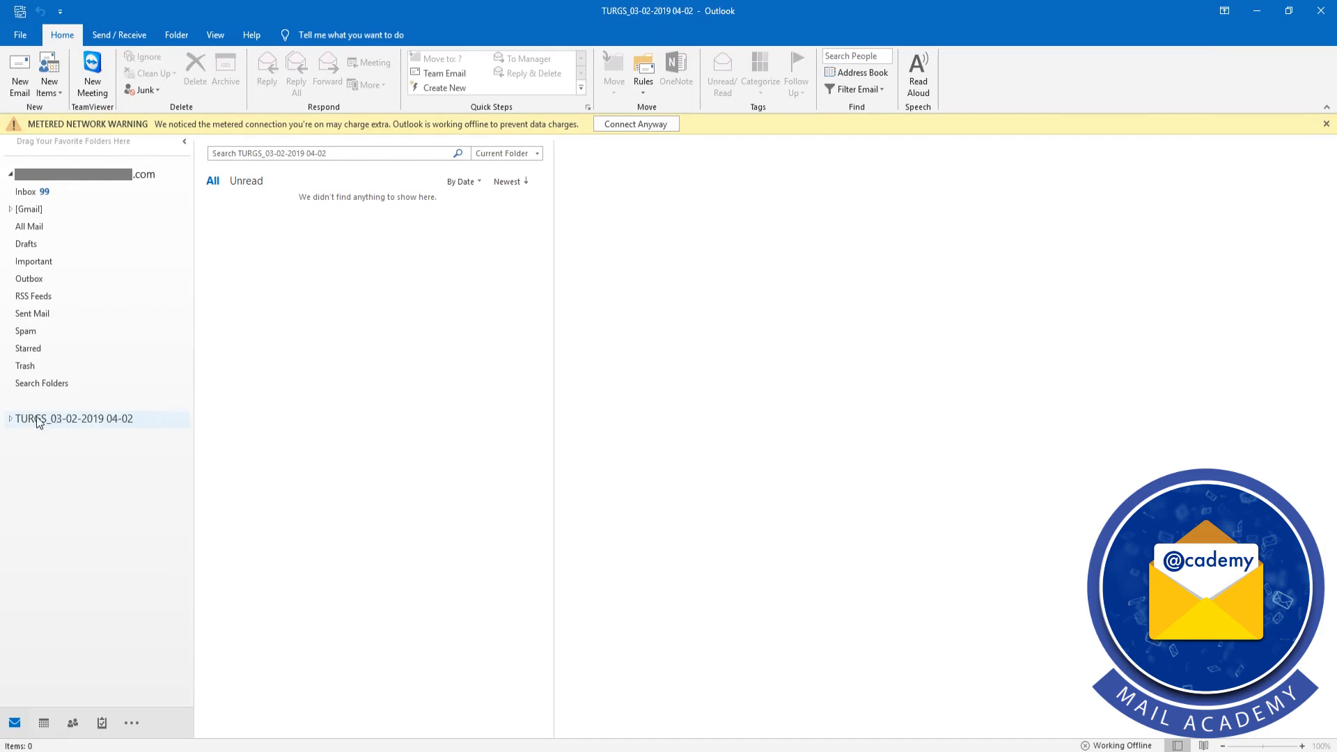
Expand the opened data file's Apple mail folders and view the messages in Admin.mbox
{"action": "left_click", "coordinate": [11, 418]}
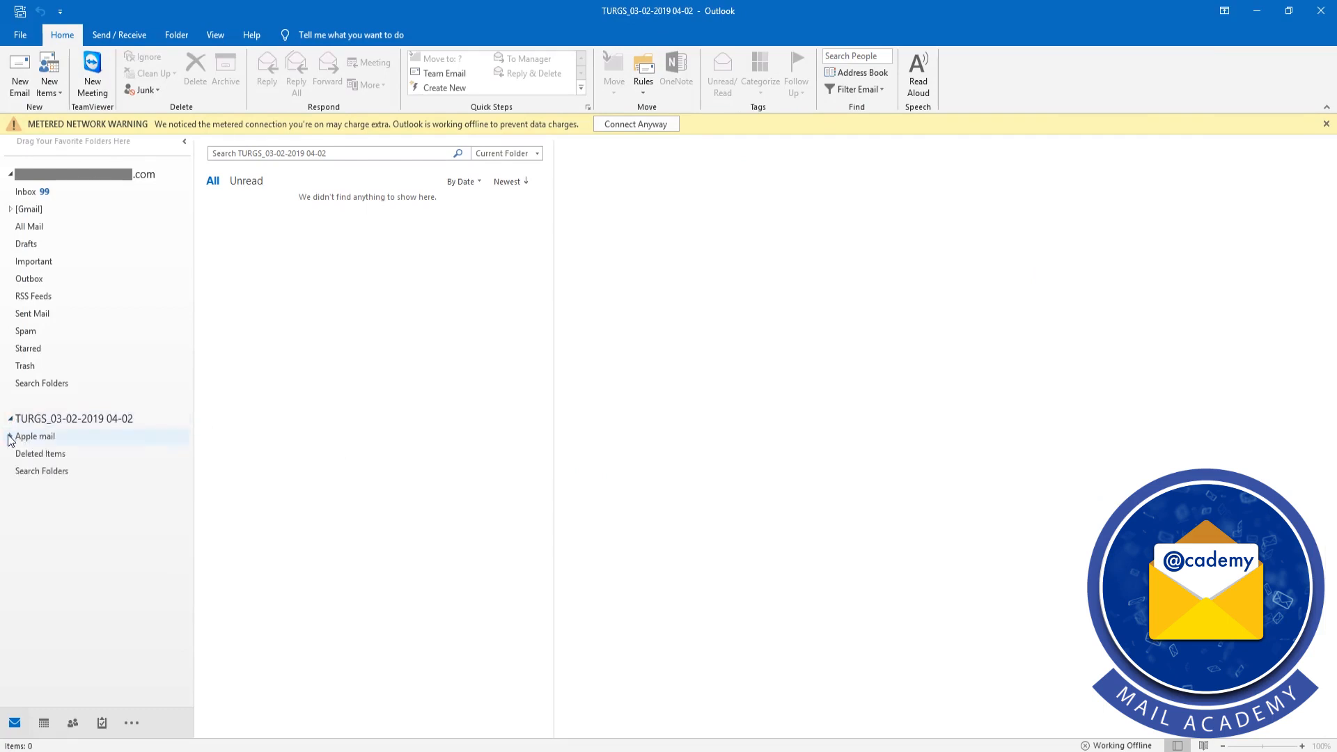
{"action": "left_click", "coordinate": [10, 437]}
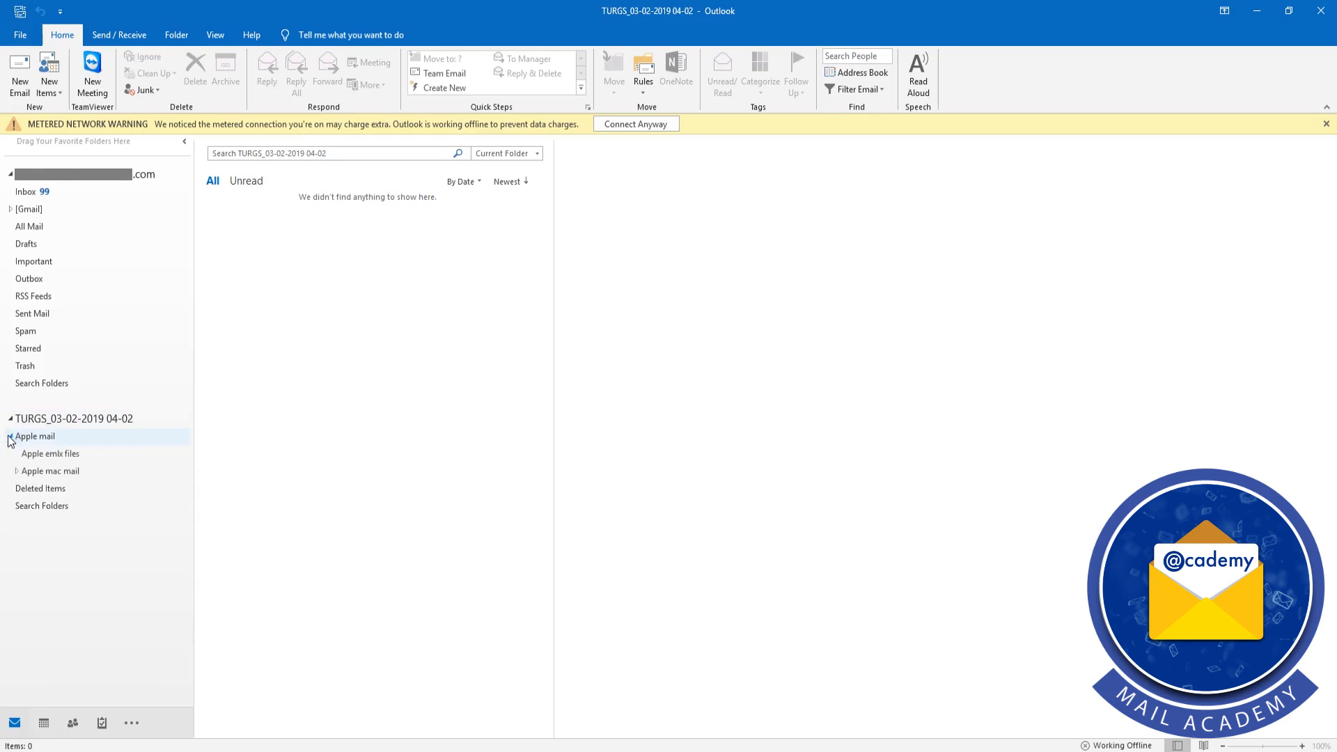
{"action": "left_click", "coordinate": [17, 471]}
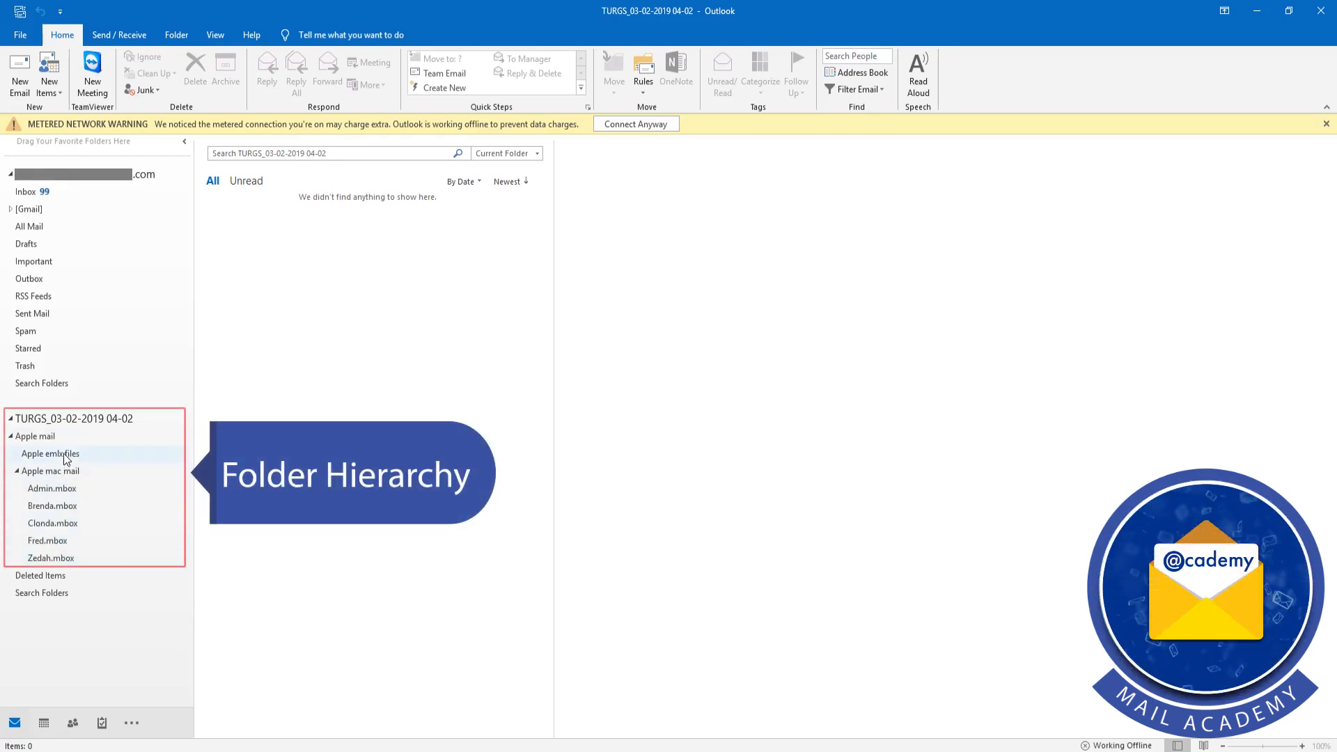
{"action": "left_click", "coordinate": [57, 495]}
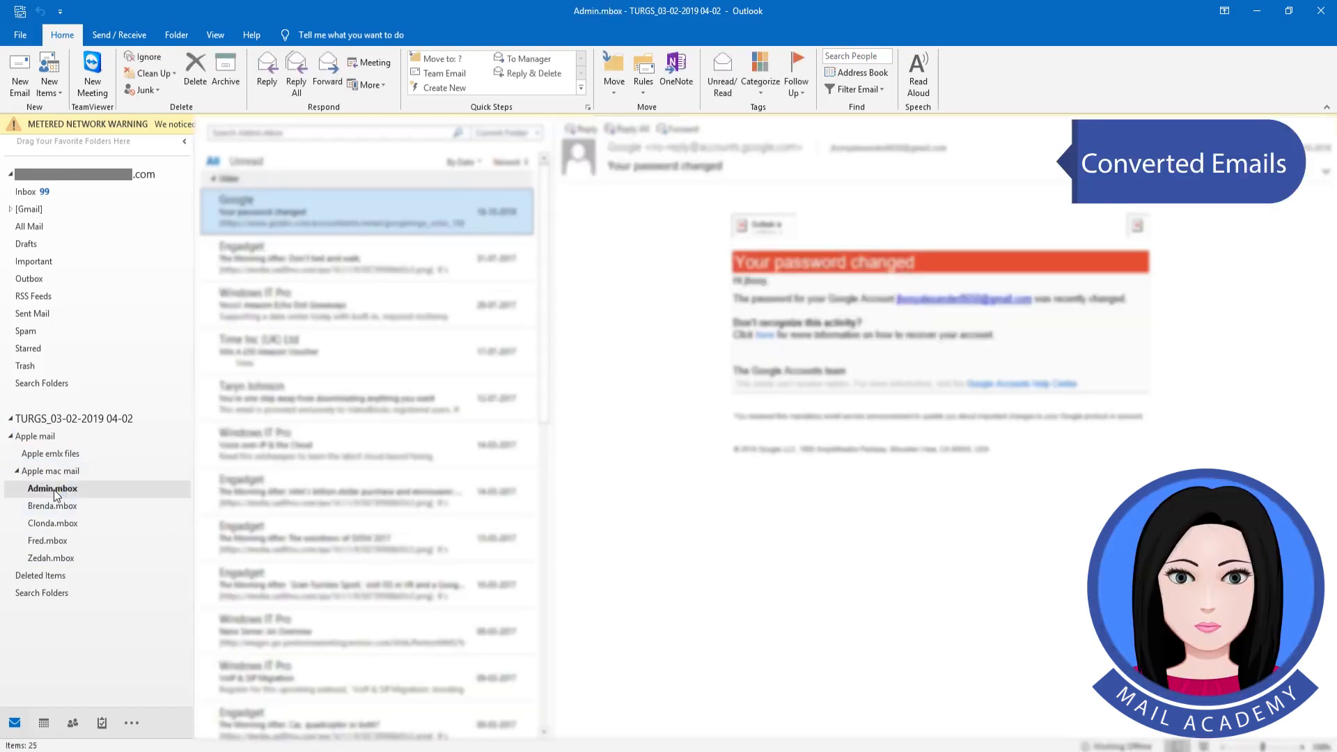